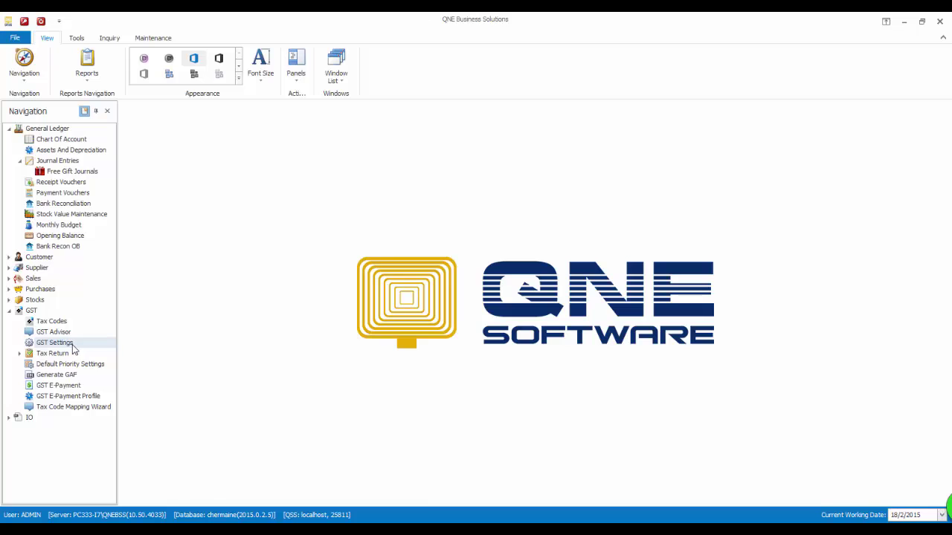
Set the GST Settings Free Gift Cost account to 400-2000 FREE GIFT, found by searching 'FREE', and save.
left_click(72, 346)
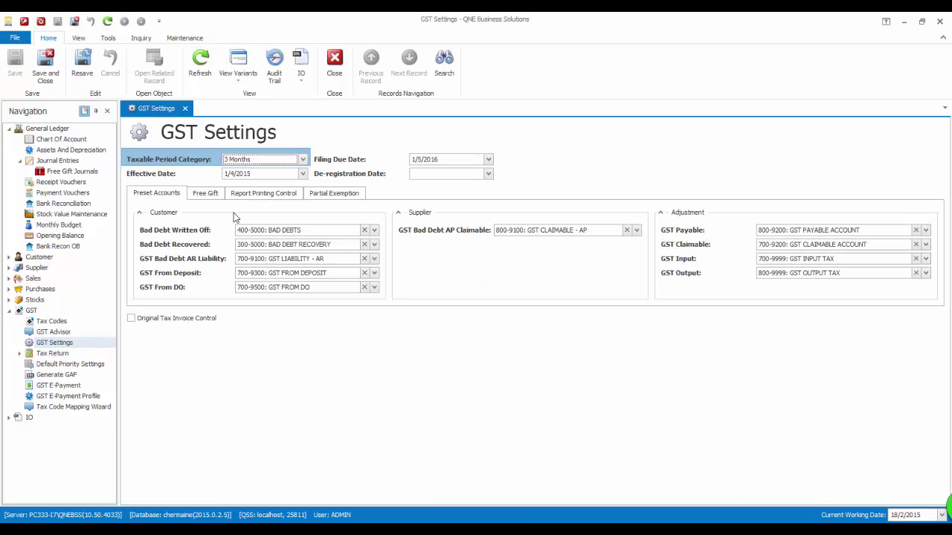
left_click(205, 193)
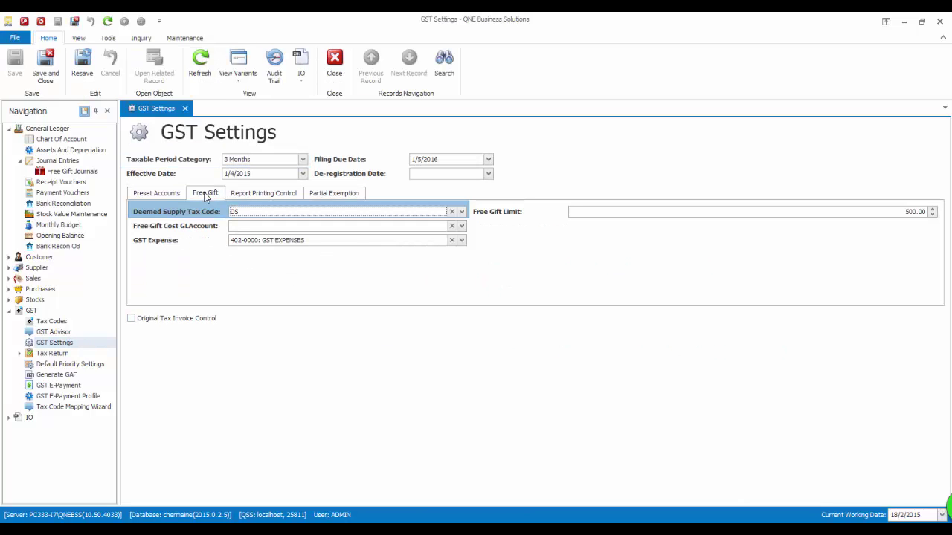
left_click(239, 230)
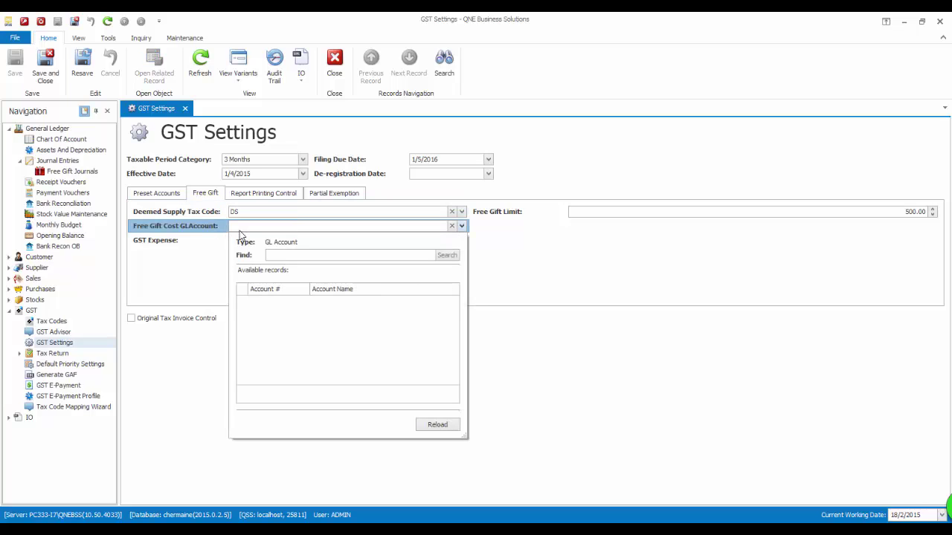
type("FREE")
left_click(447, 256)
double_click(363, 308)
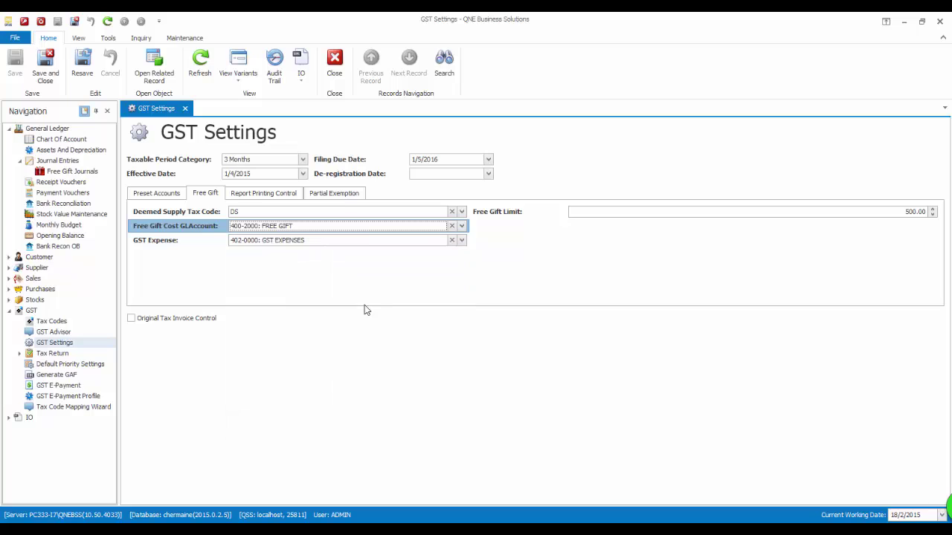
left_click(59, 72)
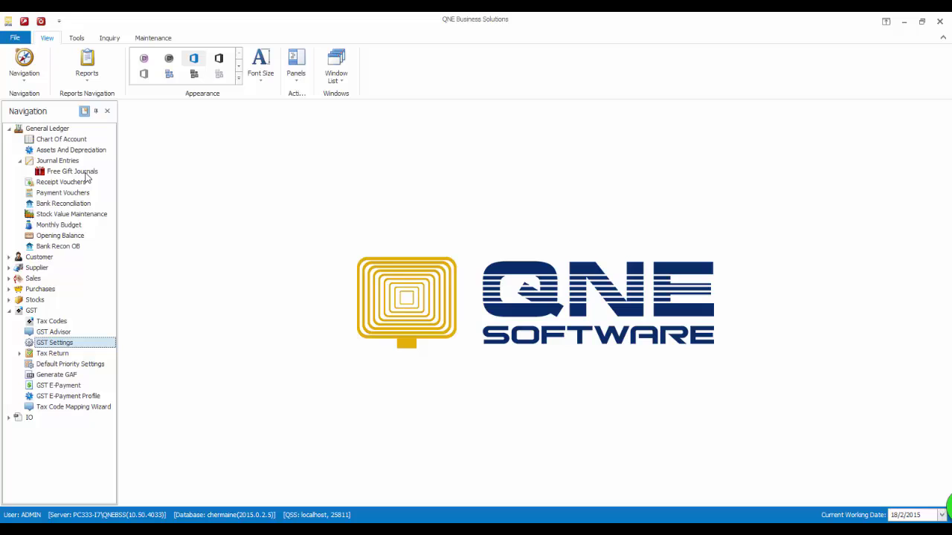
Start a new Free Gift Journal and review its Type and Gift From choices, leaving Sales Persons.
left_click(85, 174)
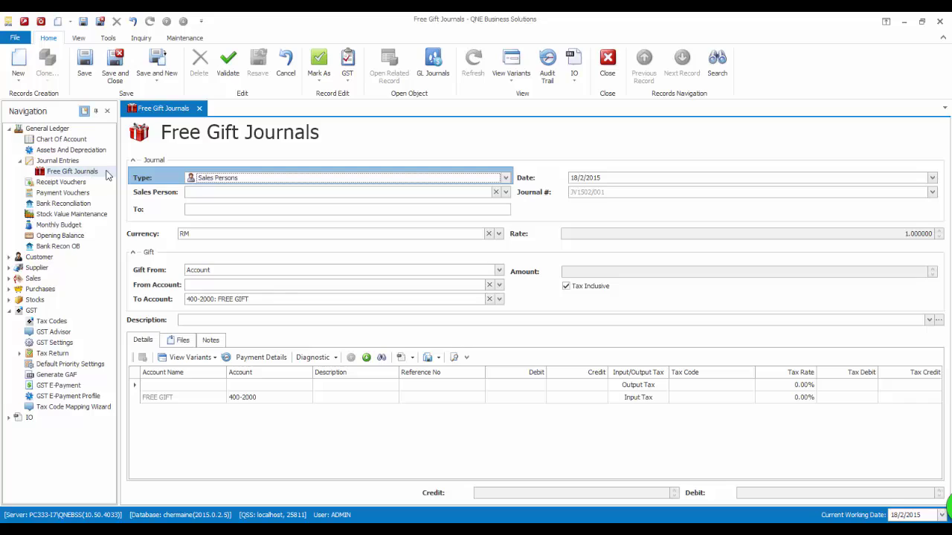
left_click(246, 179)
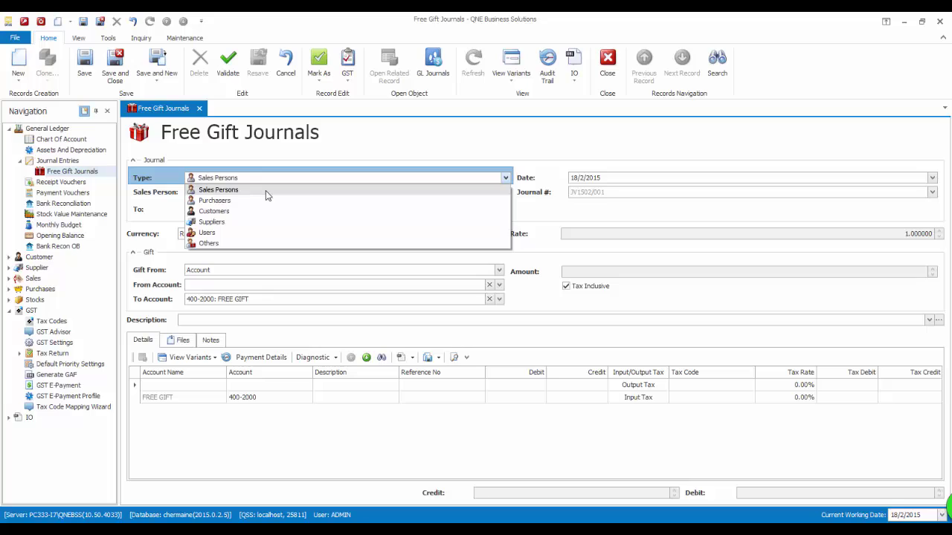
left_click(392, 148)
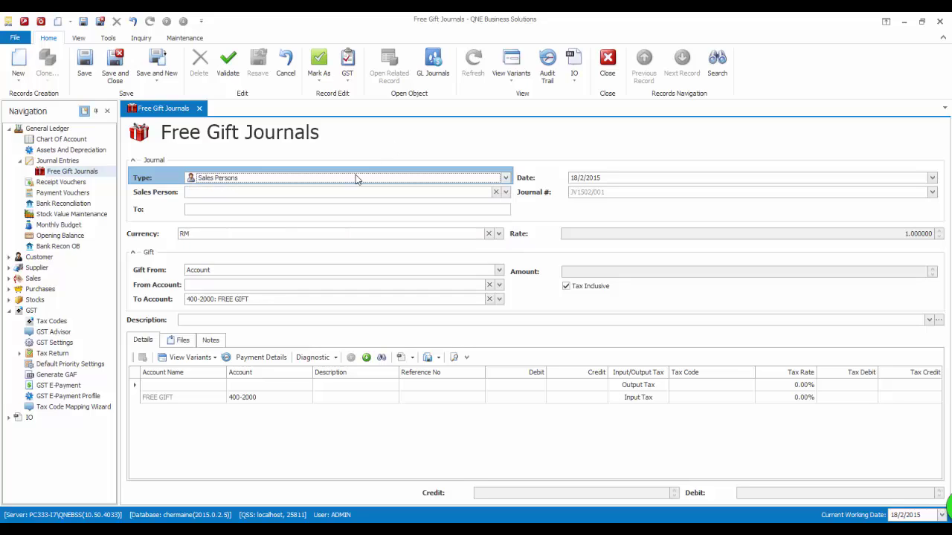
left_click(307, 271)
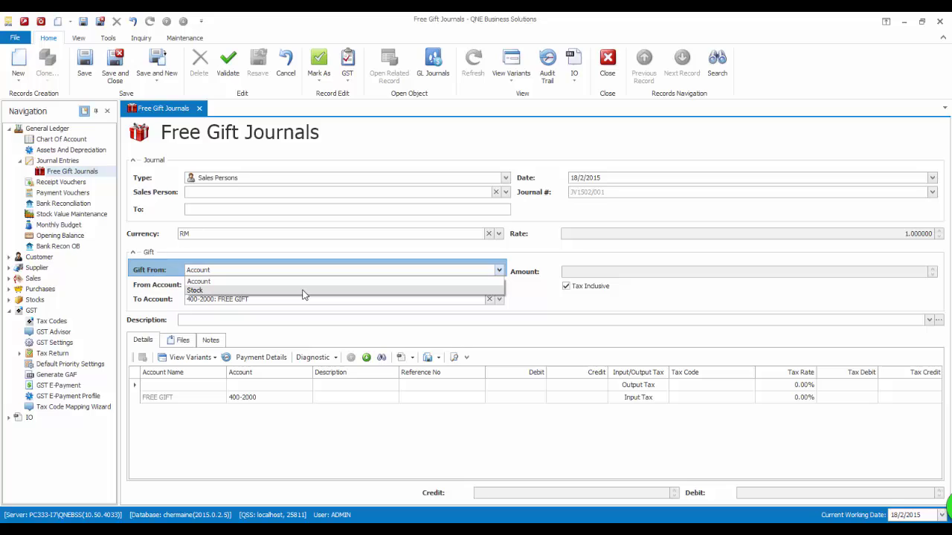
Set the journal type to Customers and choose customer 700-B001 BEST TECH ENGINEERING SDN. BHD.
left_click(292, 185)
left_click(292, 186)
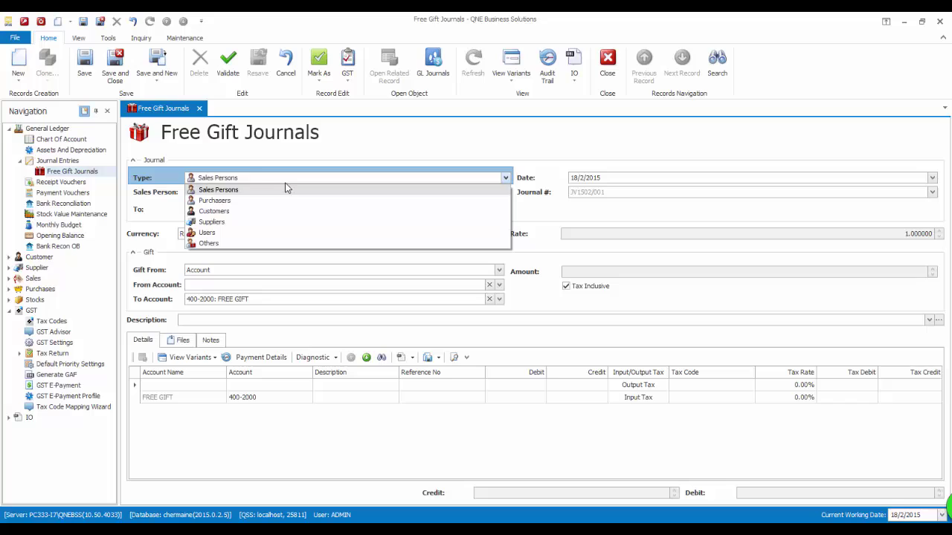
left_click(267, 212)
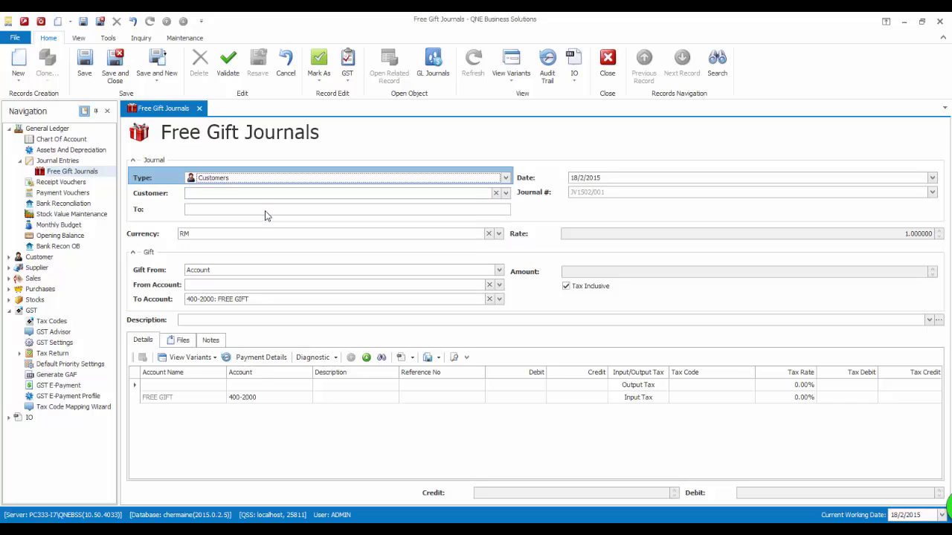
left_click(292, 194)
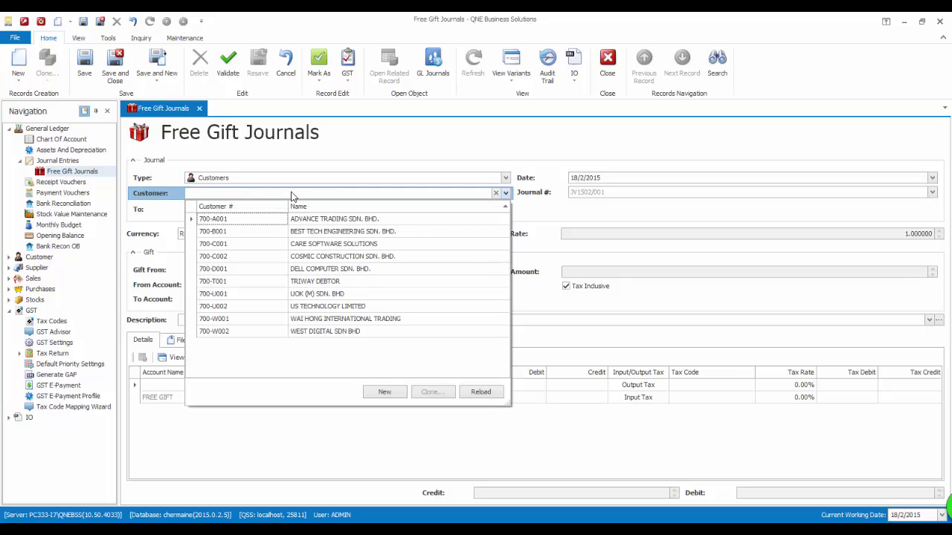
left_click(316, 232)
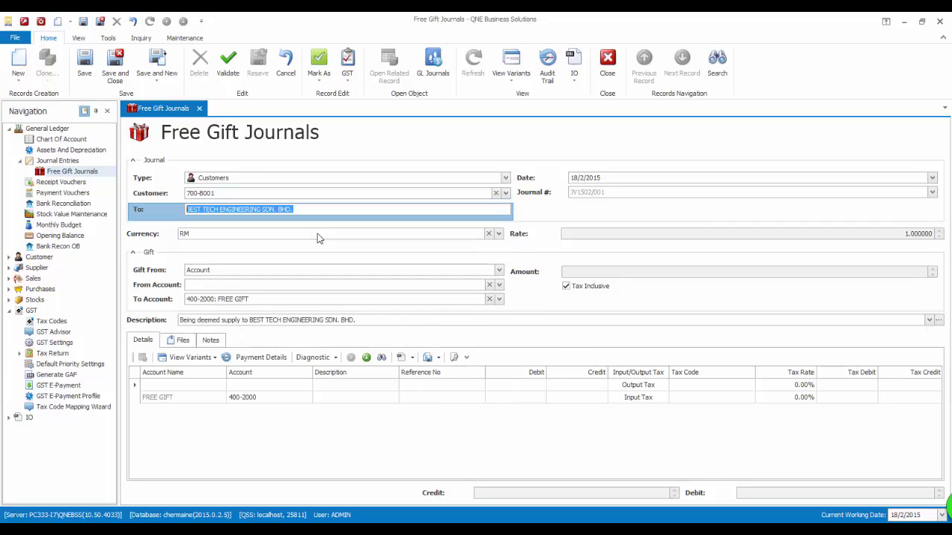
left_click(600, 189)
Set the journal date to 9/4/2015.
left_click(604, 177)
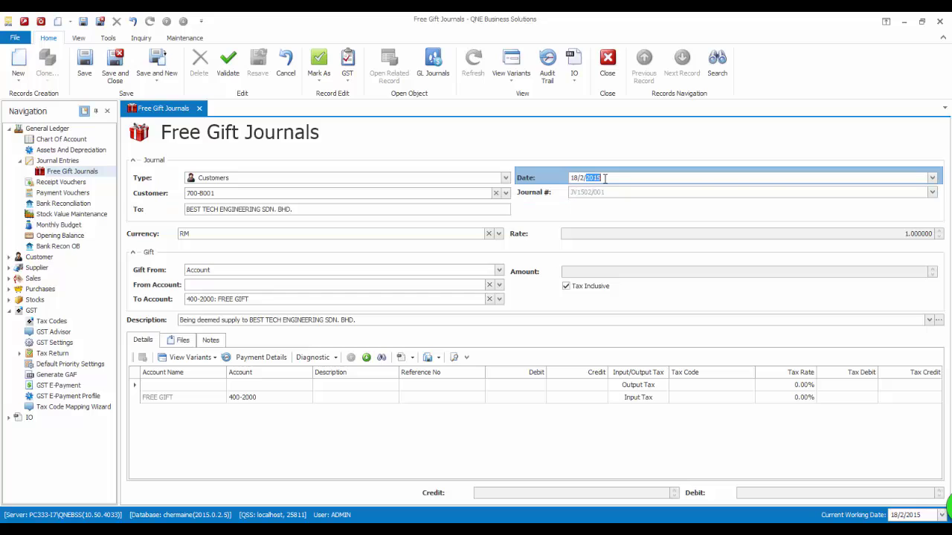
left_click(932, 178)
left_click(712, 203)
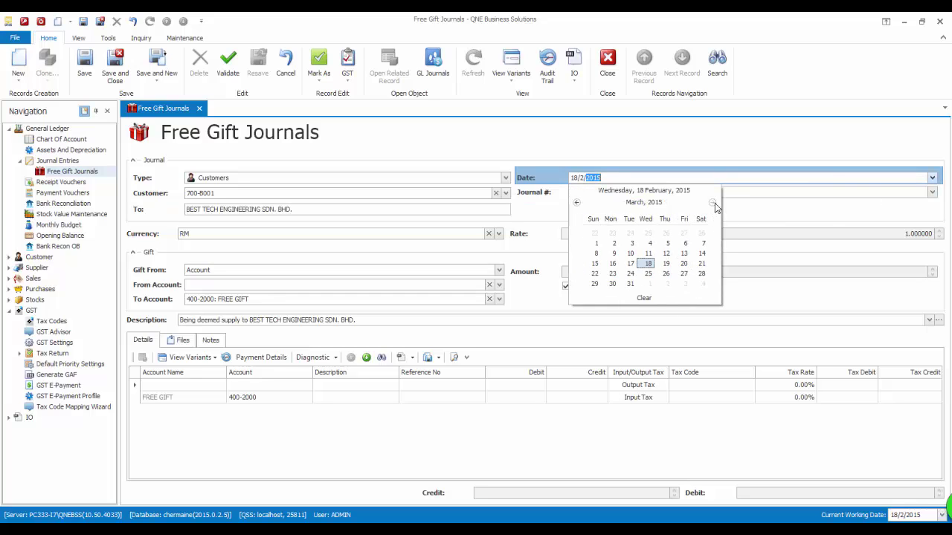
left_click(713, 203)
left_click(667, 235)
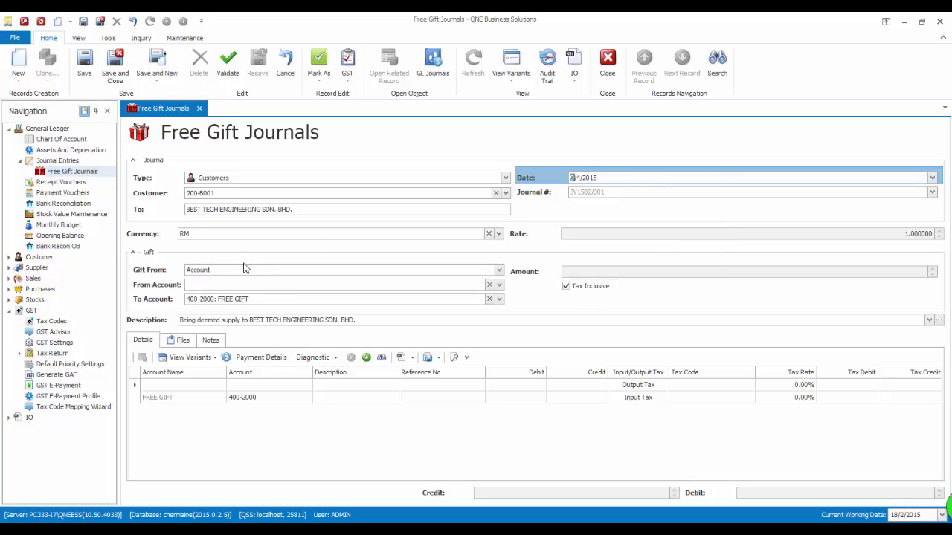
left_click(253, 285)
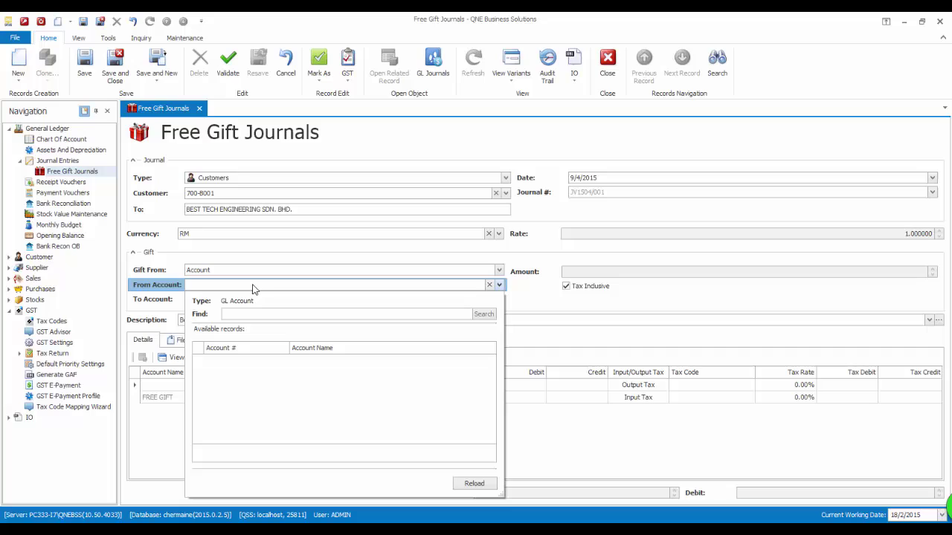
Take the gift from account 600-0200 COMPUTERS & SOFTWARES with an amount of 400.00.
left_click(484, 315)
type("COMPU")
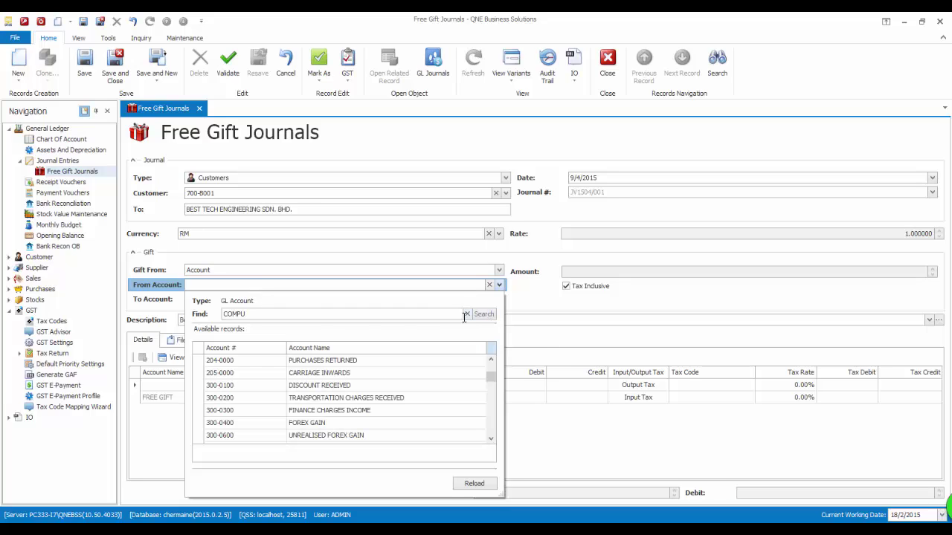
type("TER")
left_click(484, 314)
double_click(381, 363)
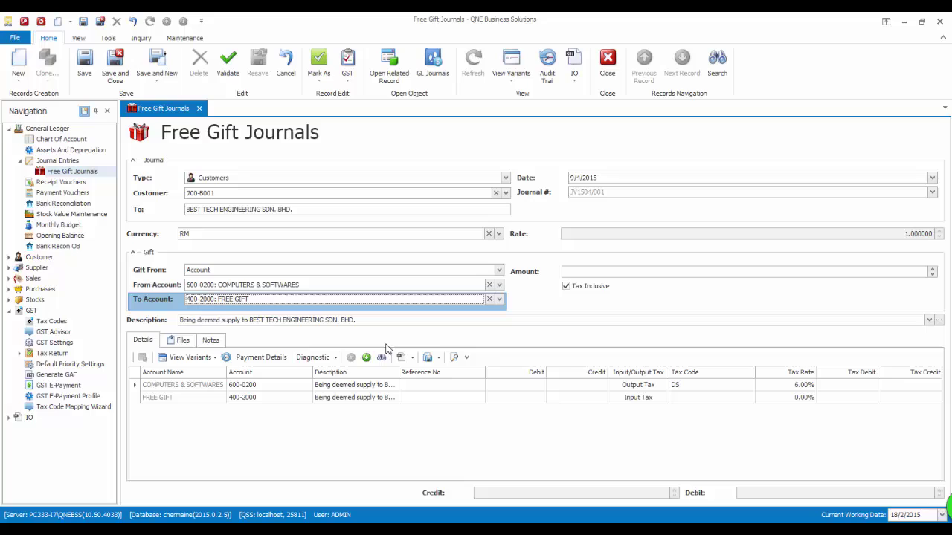
left_click(642, 271)
type("400.00")
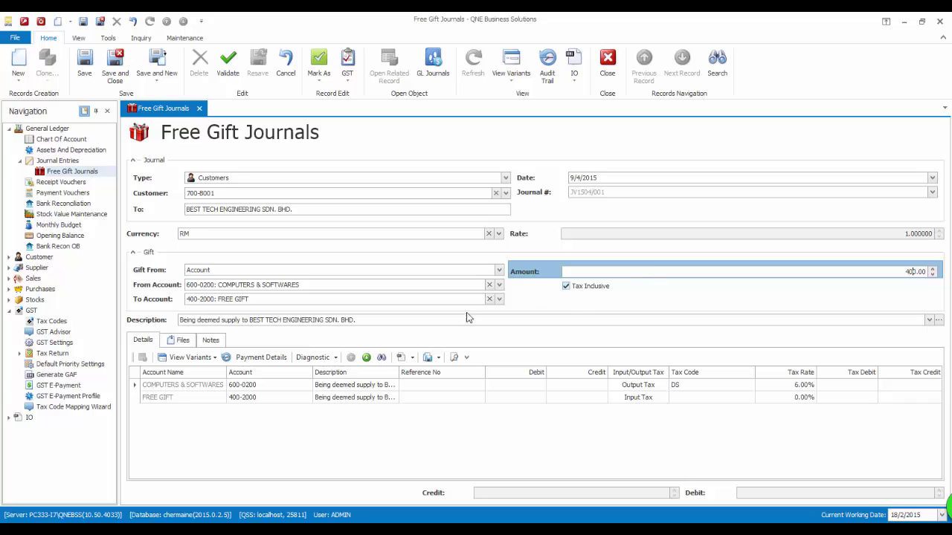
Append '- Acer Used Laptop Model "Acer-P2000"' to the description, then save and close journal JV1504/001.
left_click(430, 319)
left_click(430, 318)
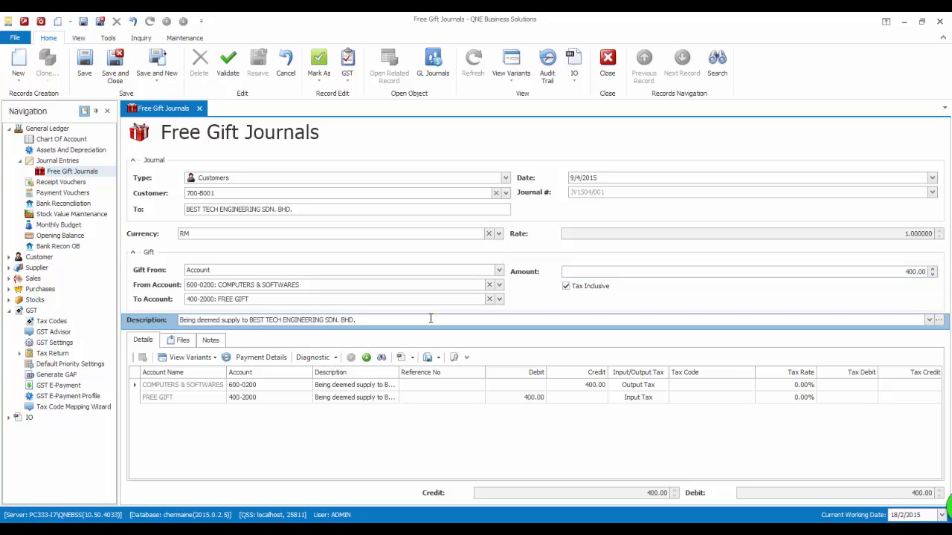
type("- Acer Used Laptop Model \"Acer-P2000")
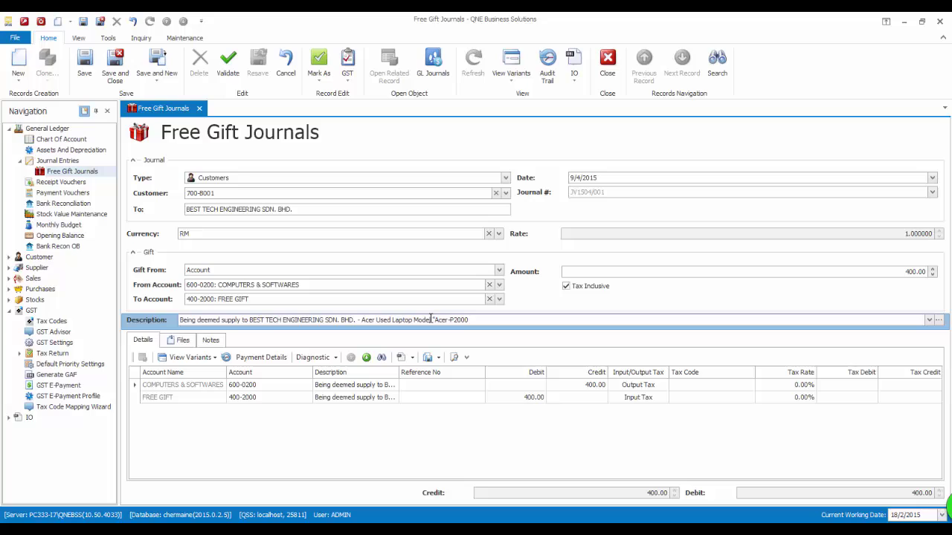
type("\"")
left_click(91, 64)
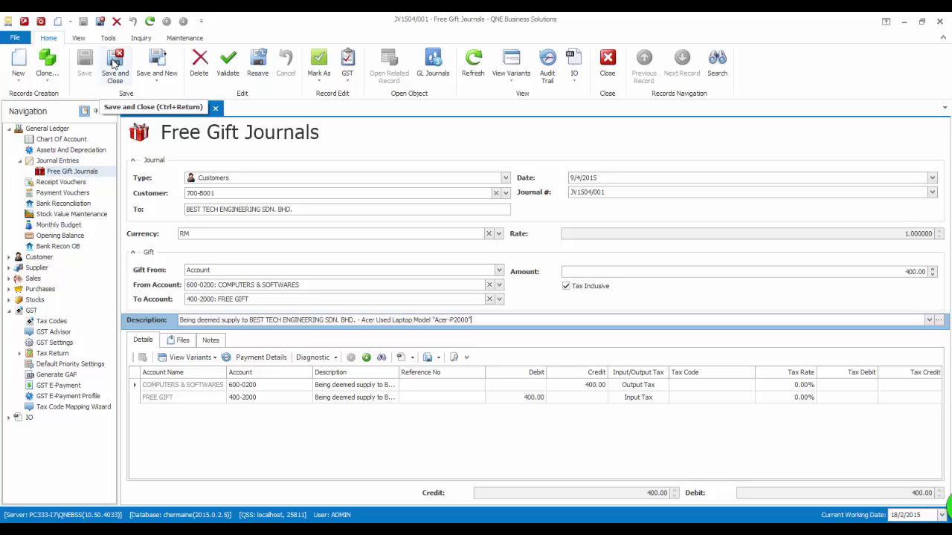
left_click(113, 64)
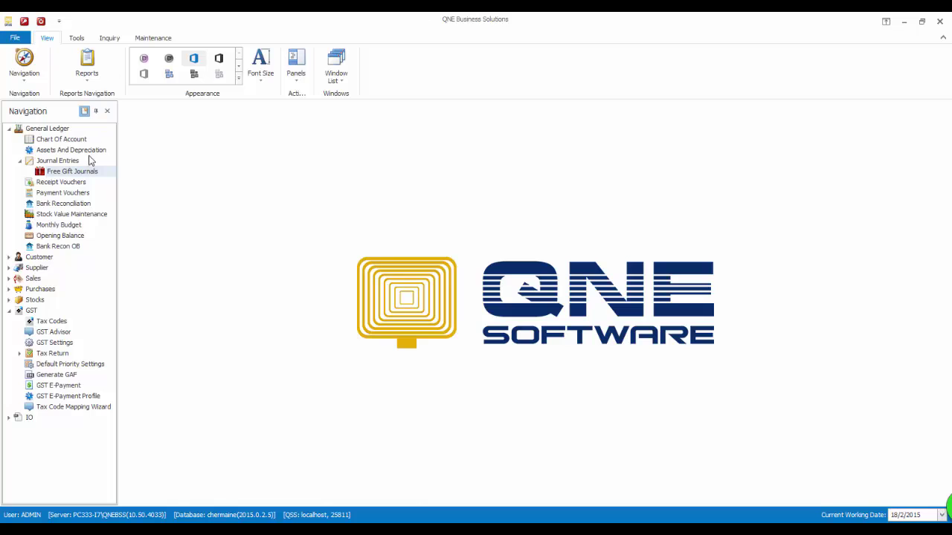
Open another Free Gift Journal for customer BEST TECH ENGINEERING SDN. BHD.
double_click(74, 171)
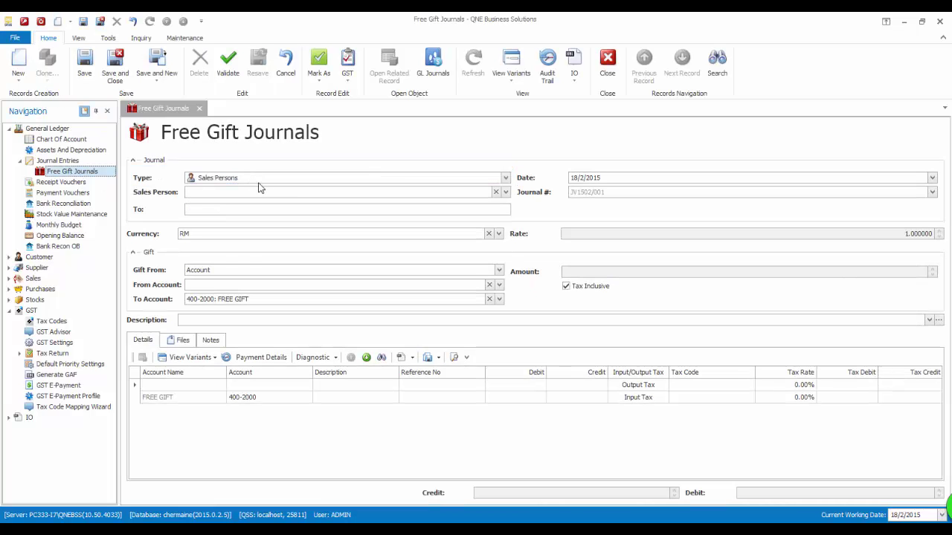
left_click(273, 181)
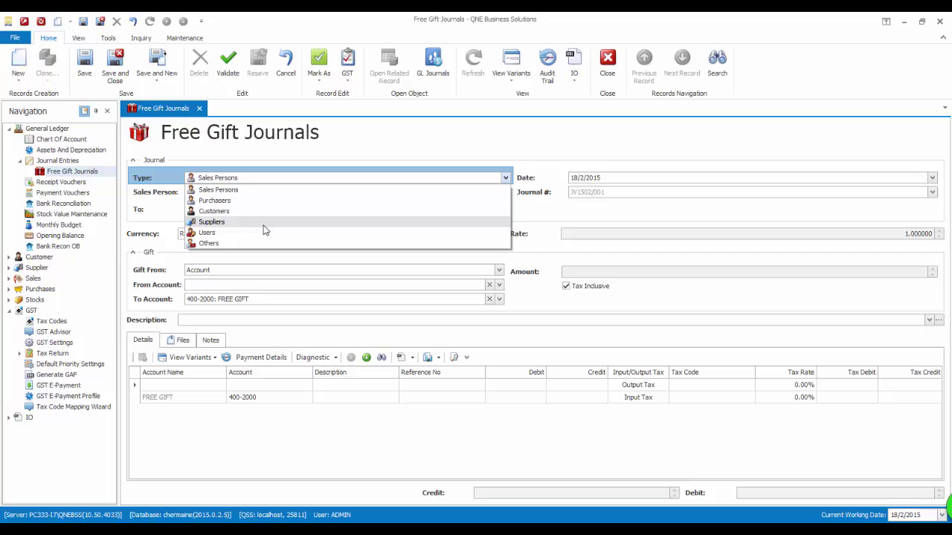
left_click(266, 212)
left_click(364, 195)
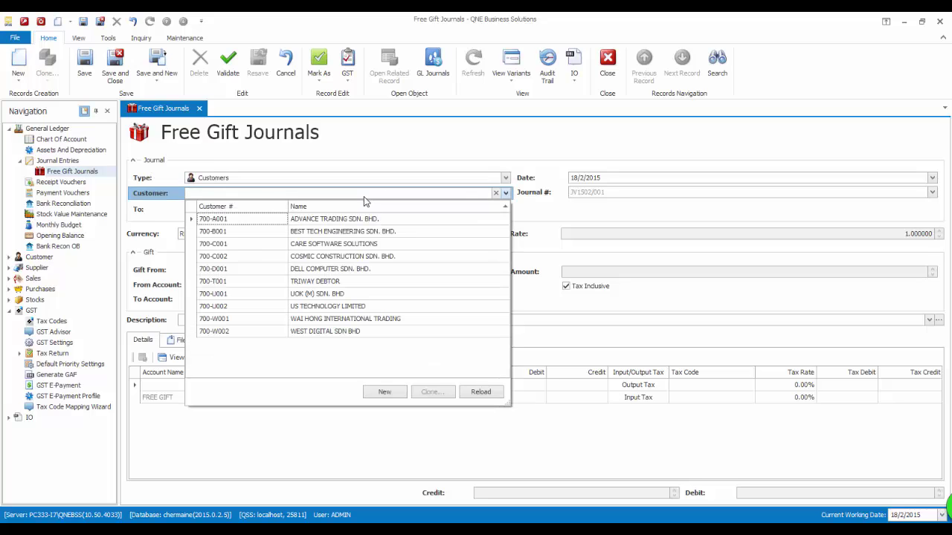
left_click(355, 231)
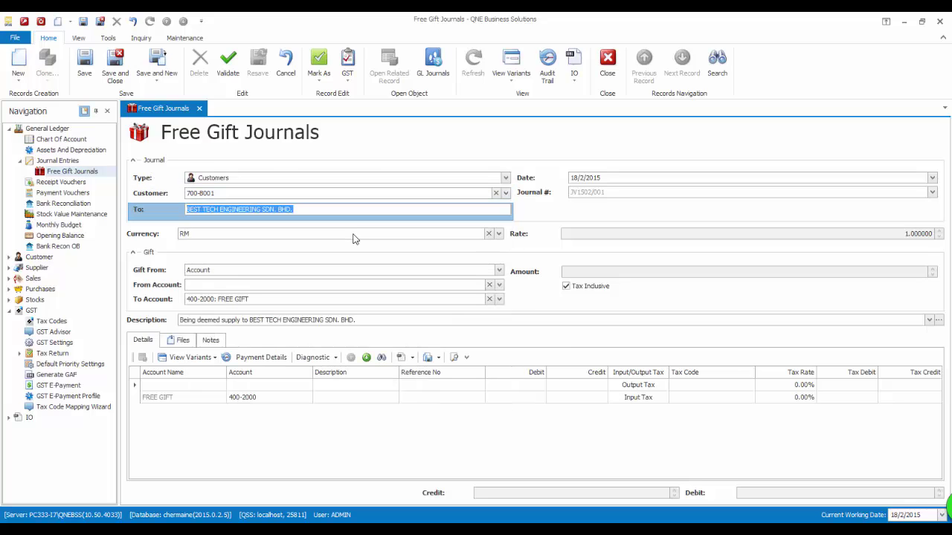
Set the journal date to 13 May 2015.
left_click(602, 180)
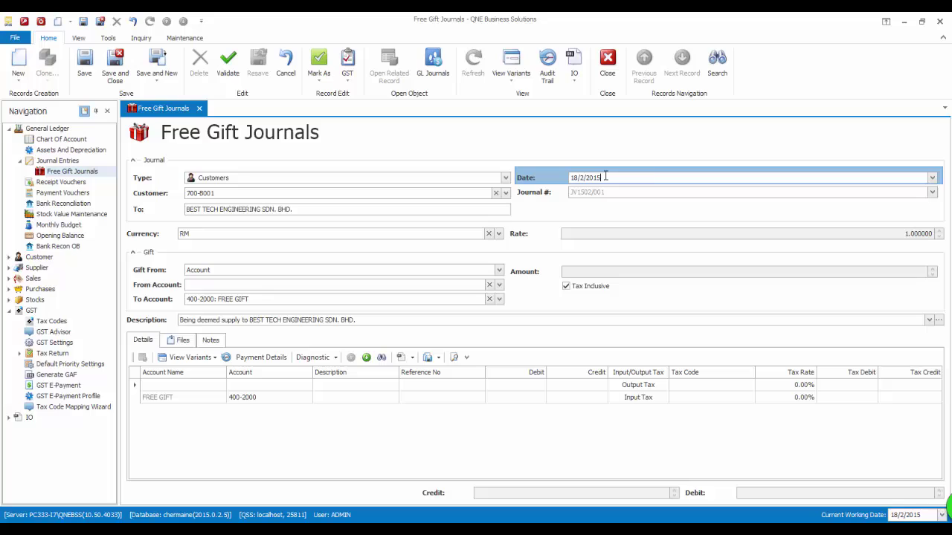
left_click(932, 178)
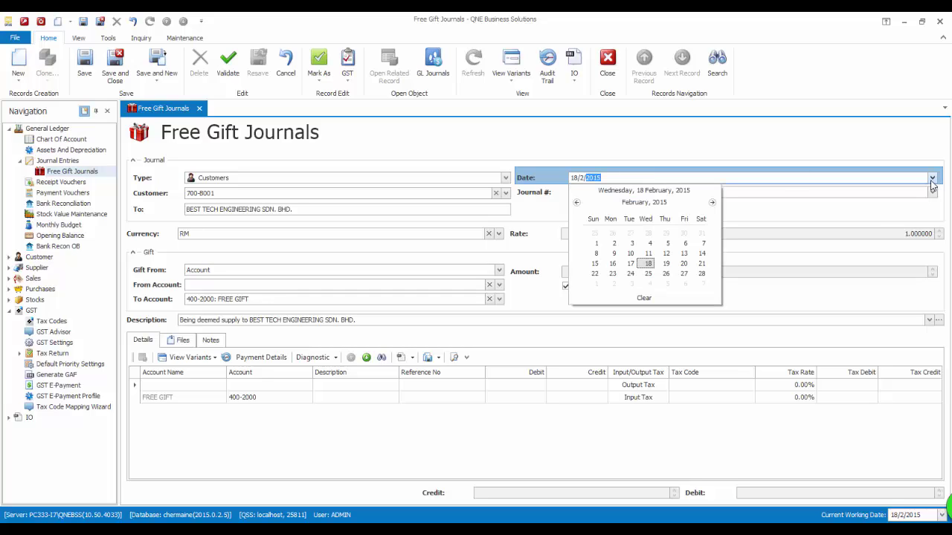
left_click(711, 203)
left_click(712, 203)
left_click(712, 203)
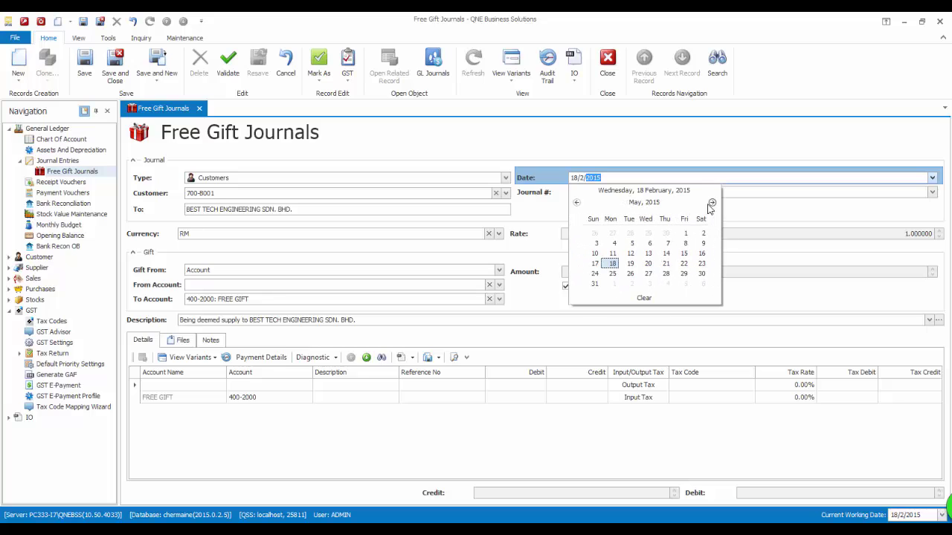
left_click(648, 254)
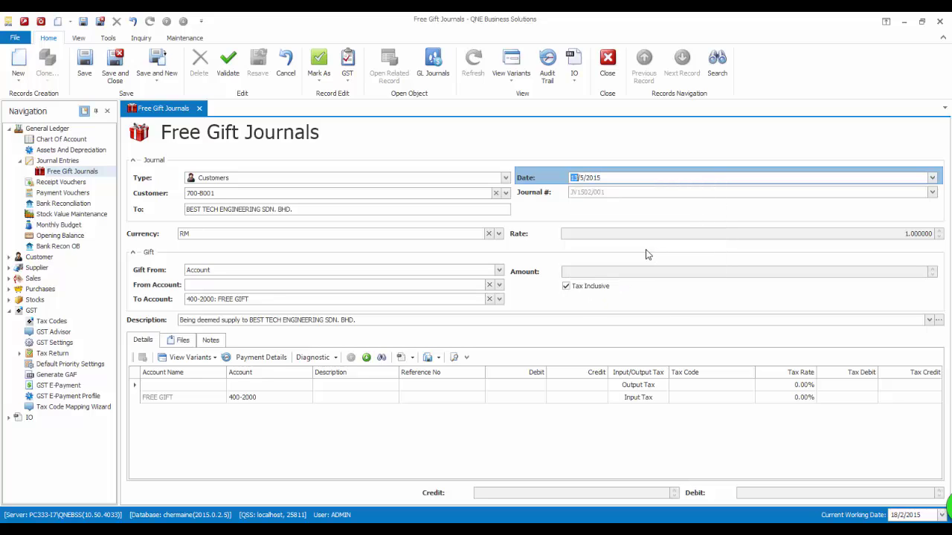
Make the gift stock item AMD-XP/1800 with its unit price changed from 595.00 to 200.00.
left_click(235, 269)
left_click(236, 288)
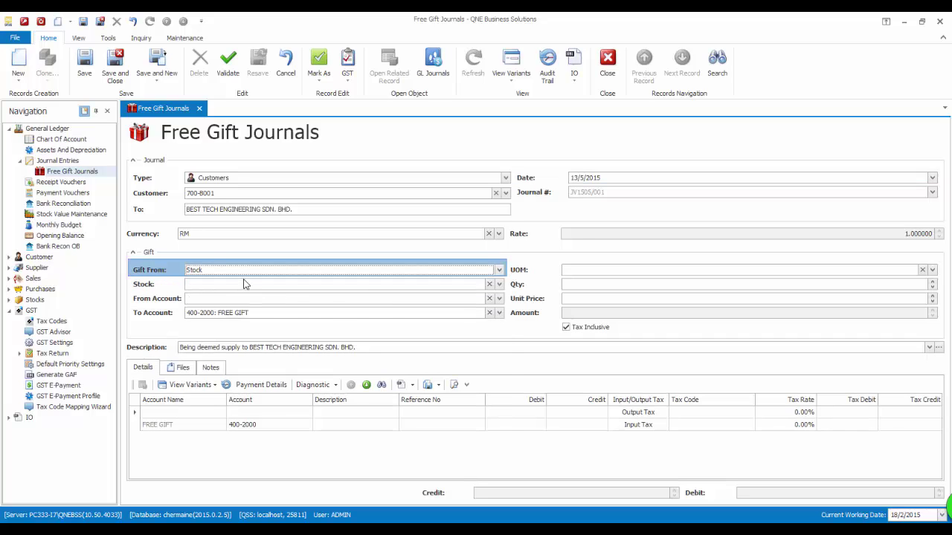
left_click(245, 283)
left_click(329, 314)
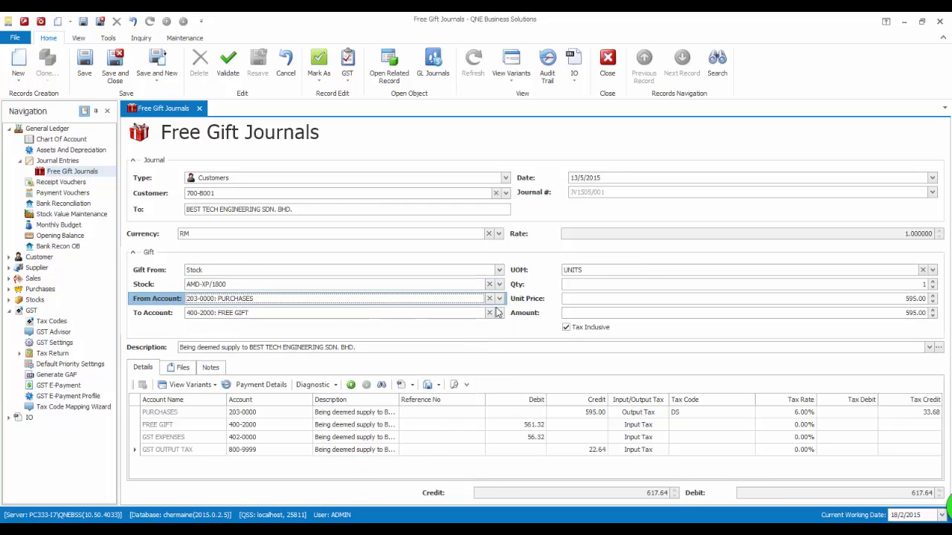
left_click(906, 299)
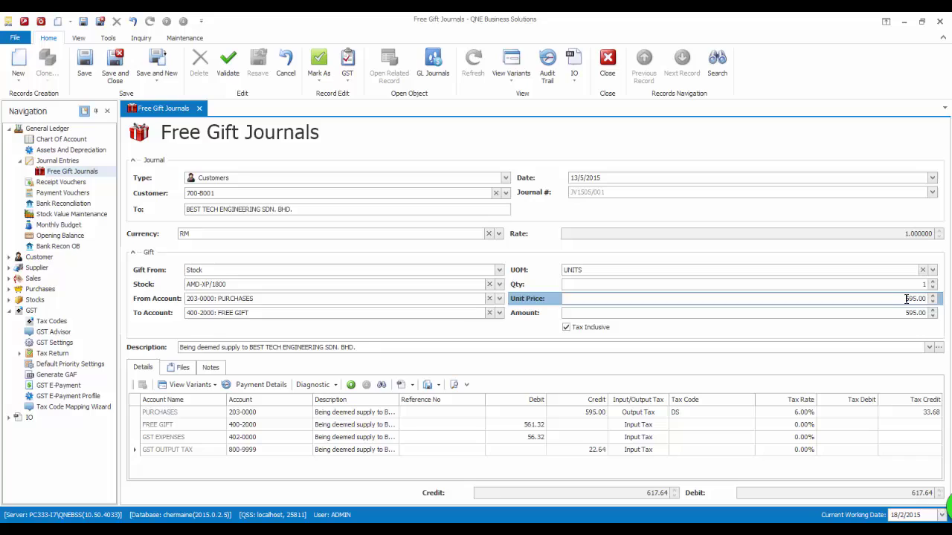
left_click_drag(906, 299, 933, 298)
type("200")
key("Tab")
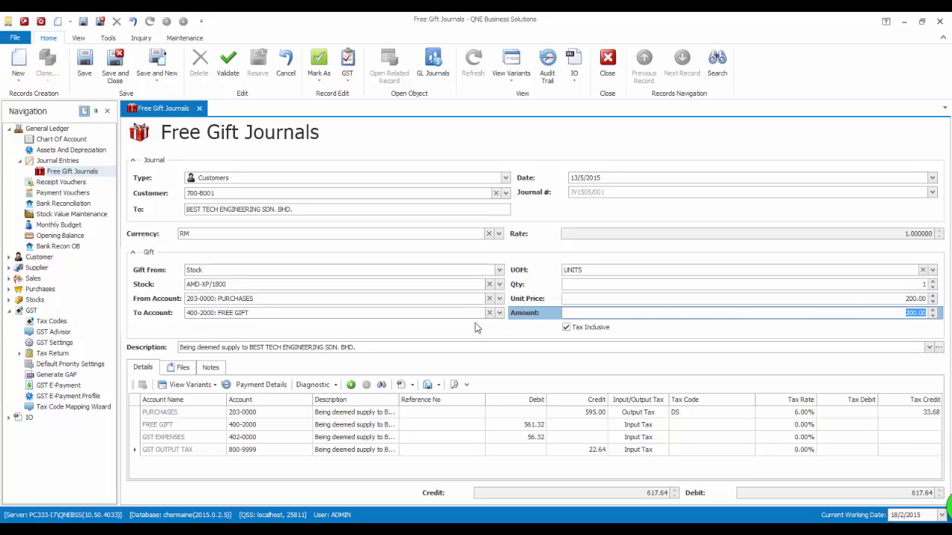
key("Tab")
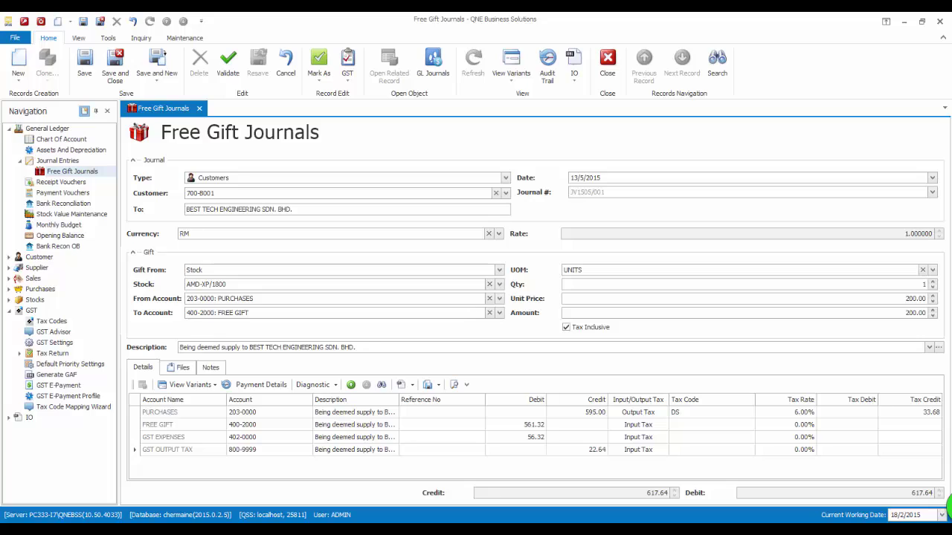
Append '- AMD-XP/1800' to the gift description.
left_click(382, 346)
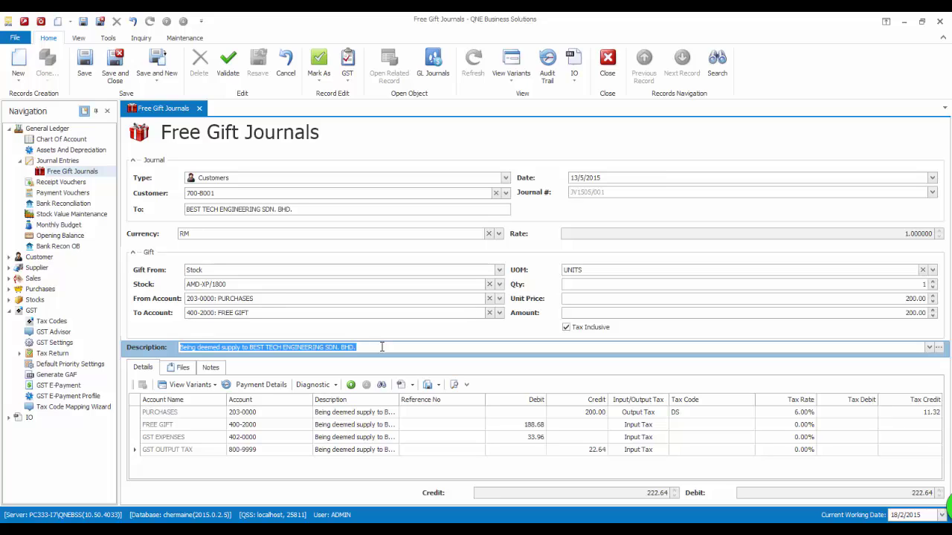
left_click(382, 347)
type("-")
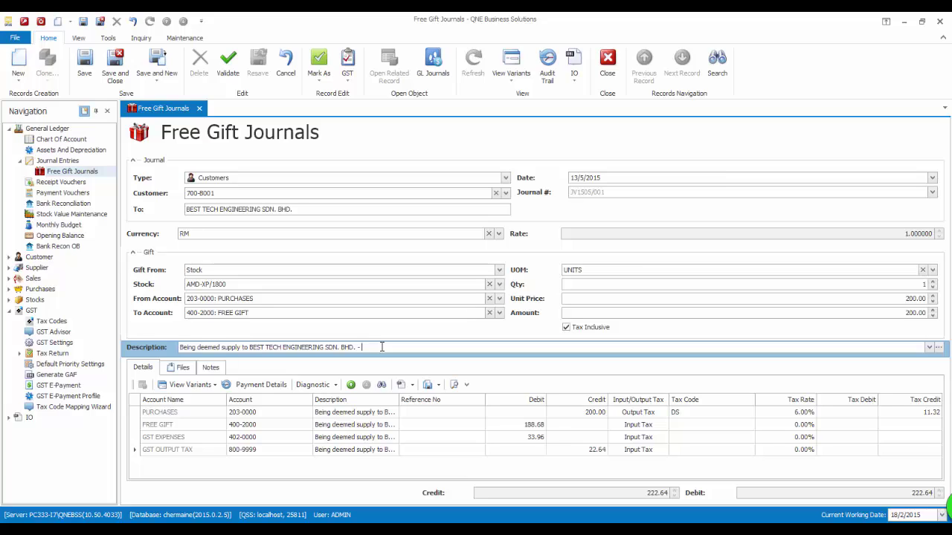
type(" AMD-XP/1800")
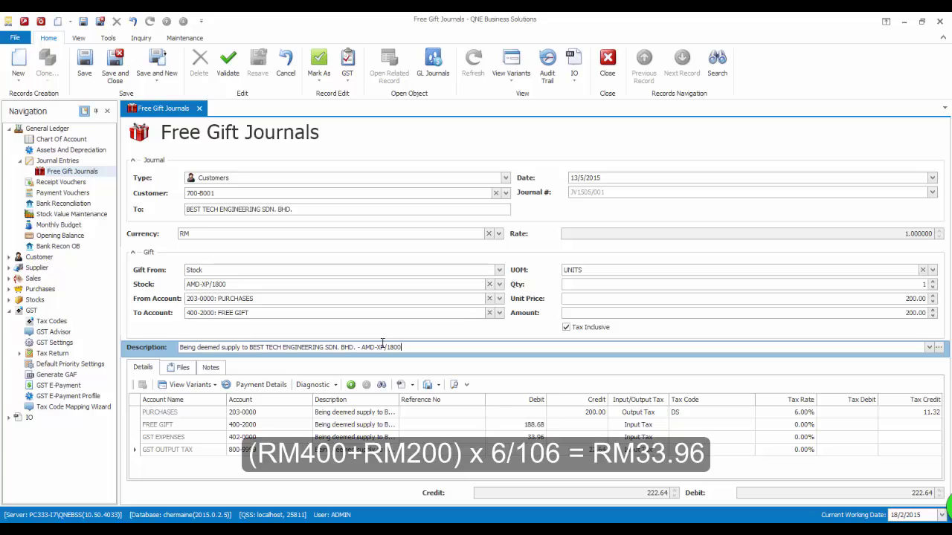
left_click(88, 67)
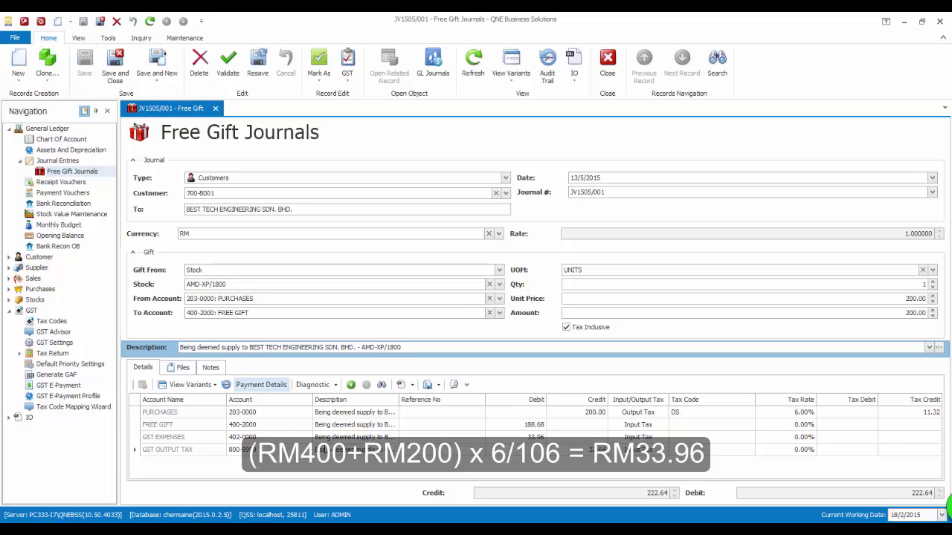